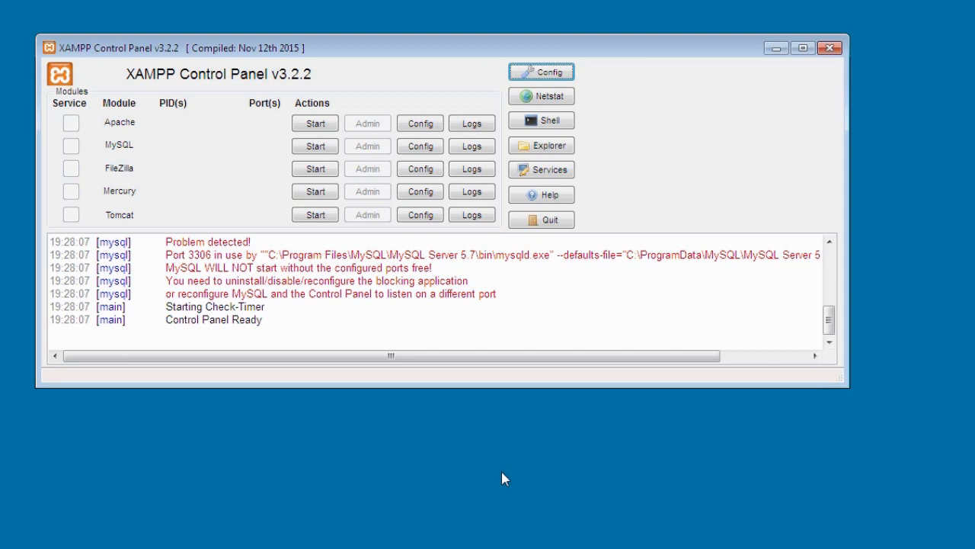
Step: Open Apache's httpd.conf configuration file and bring its full window into view
drag(462, 387, 461, 421)
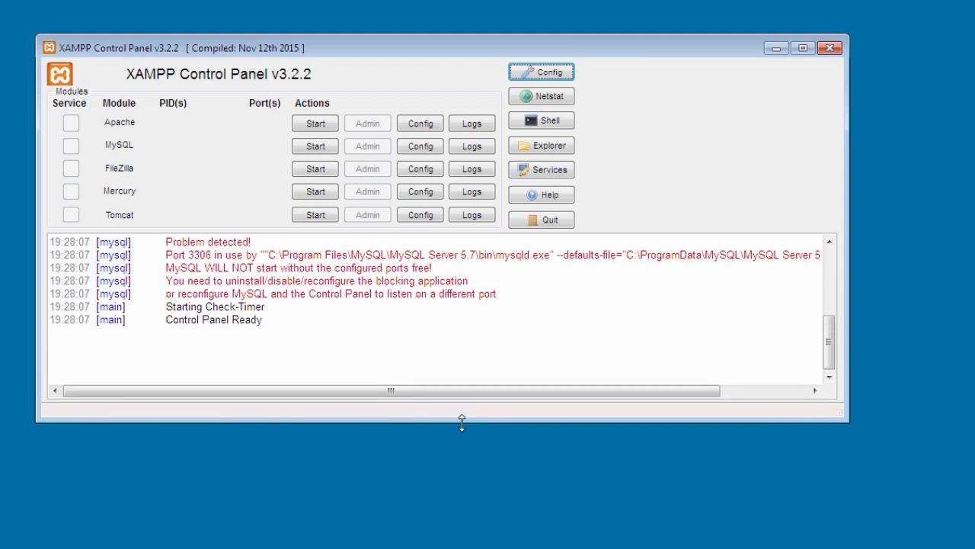
click(421, 125)
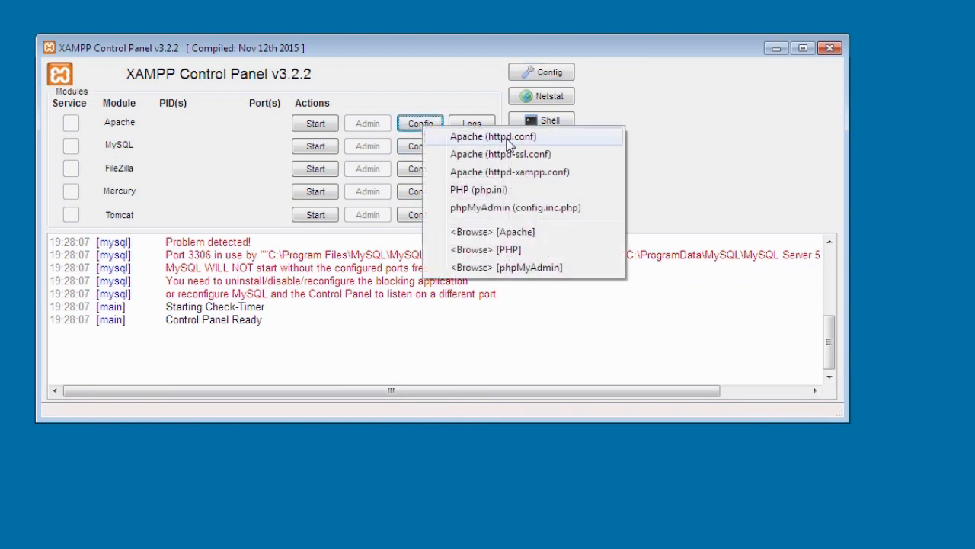
click(521, 135)
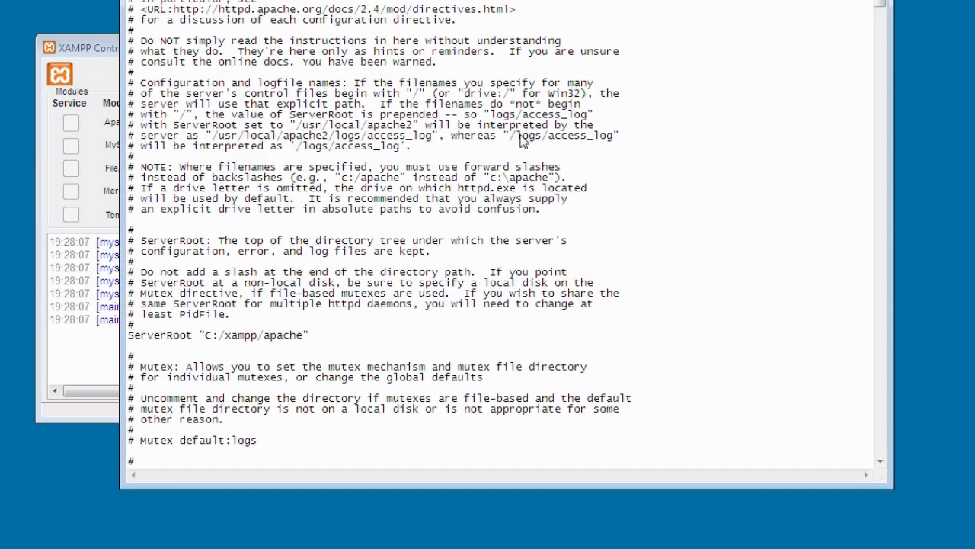
drag(458, 0, 344, 10)
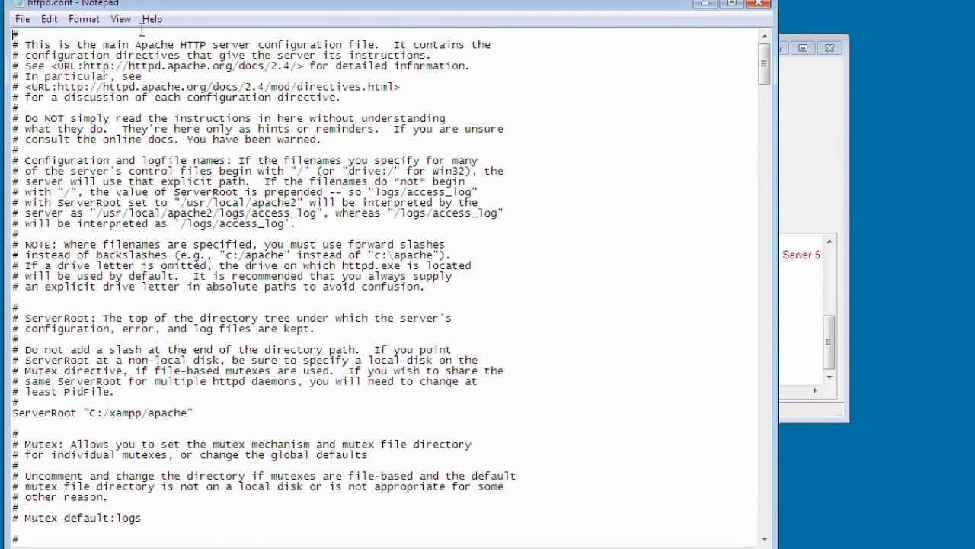
Step: Find the port 80 entries in httpd.conf and set the commented and active Listen lines to port 8080
click(51, 21)
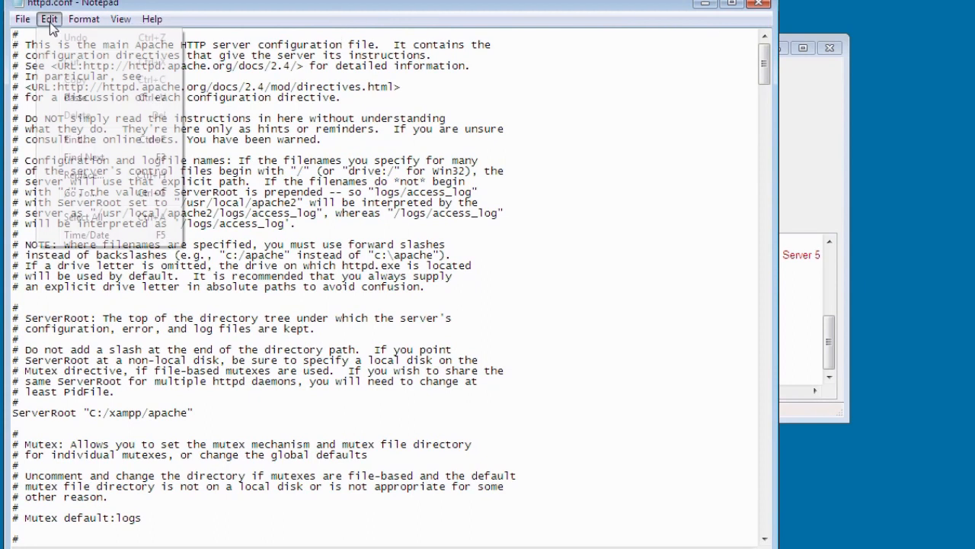
click(87, 141)
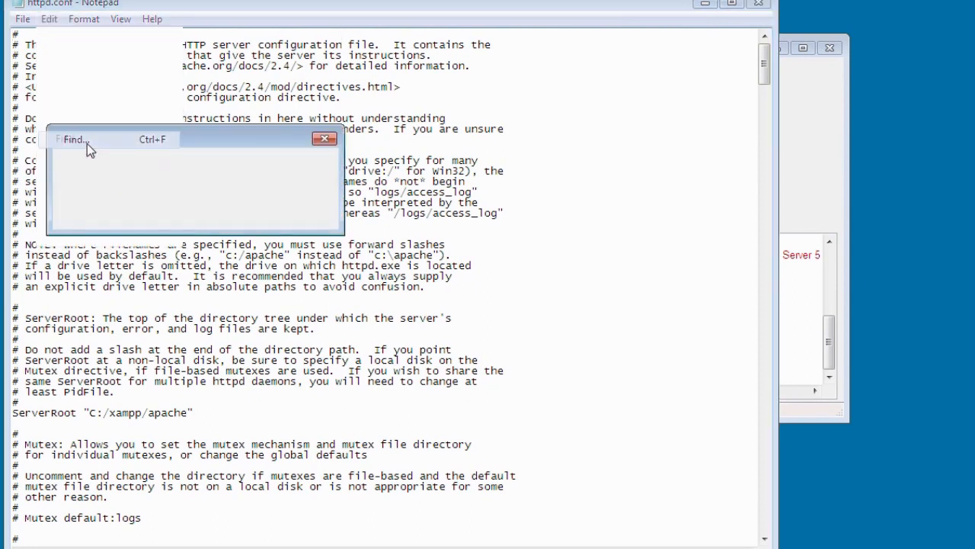
text(80)
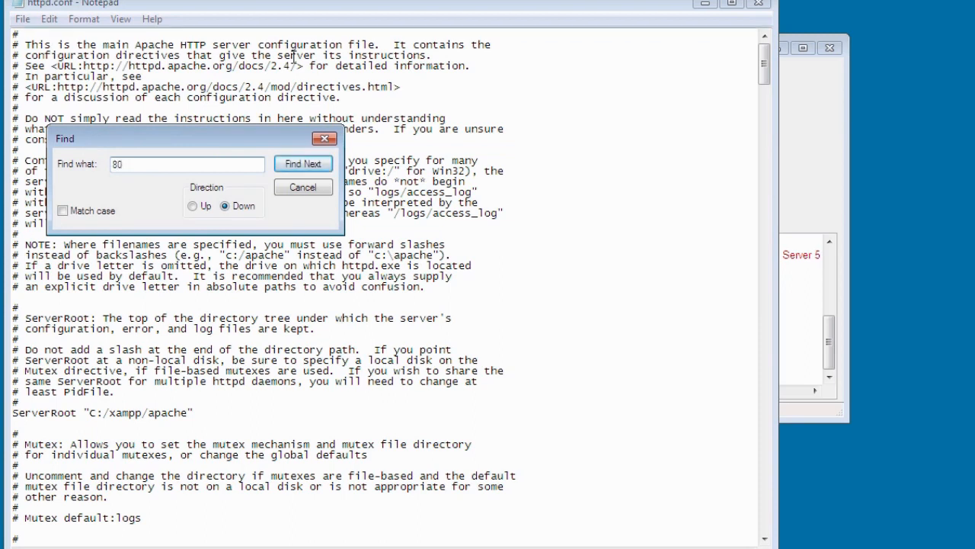
click(313, 161)
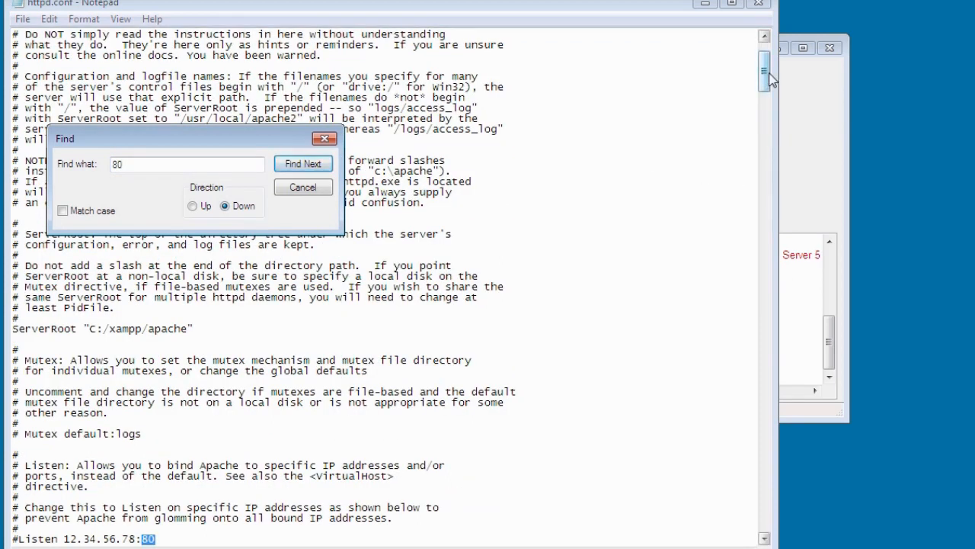
drag(769, 74, 770, 83)
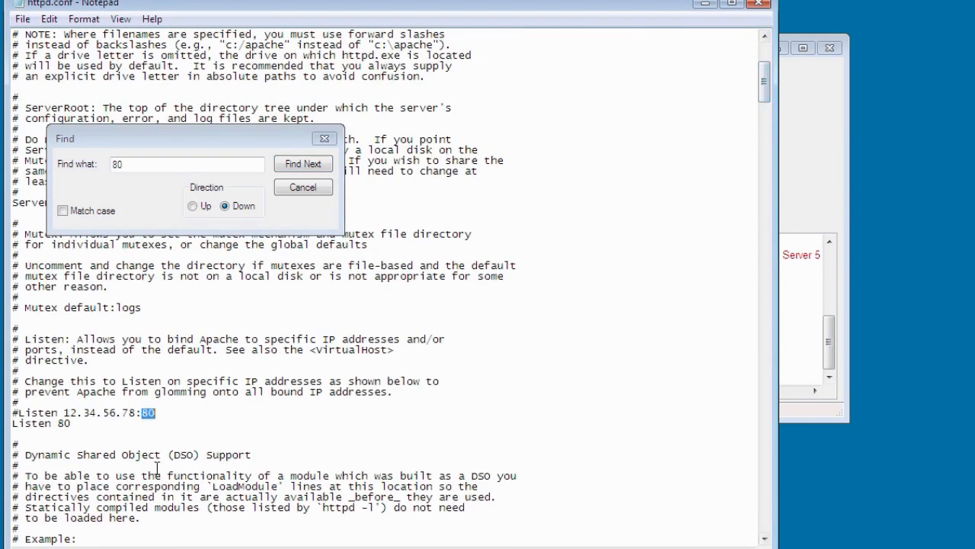
click(161, 415)
text(80)
click(75, 428)
text(80)
Step: Search httpd.conf for "server" and examine the main server configuration section
click(71, 165)
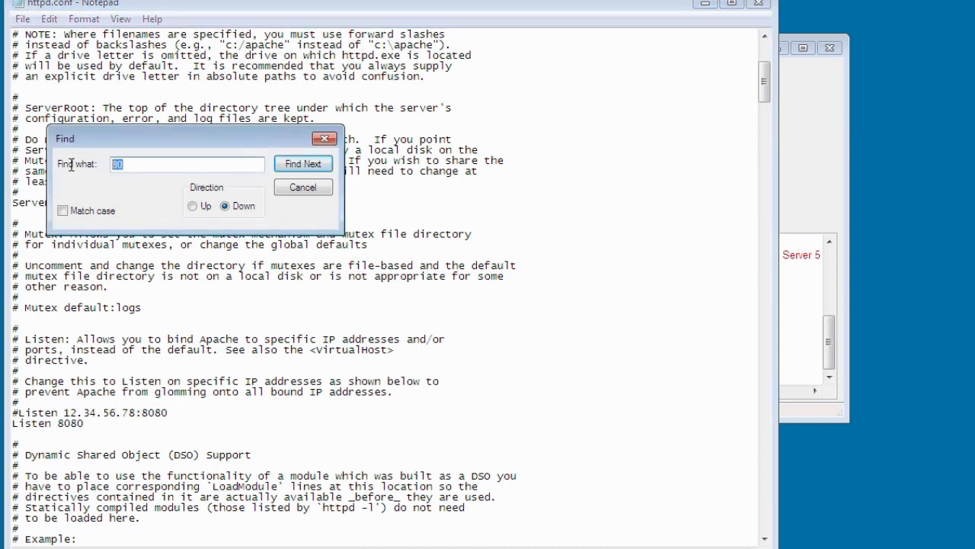
key(BackSpace)
text(se)
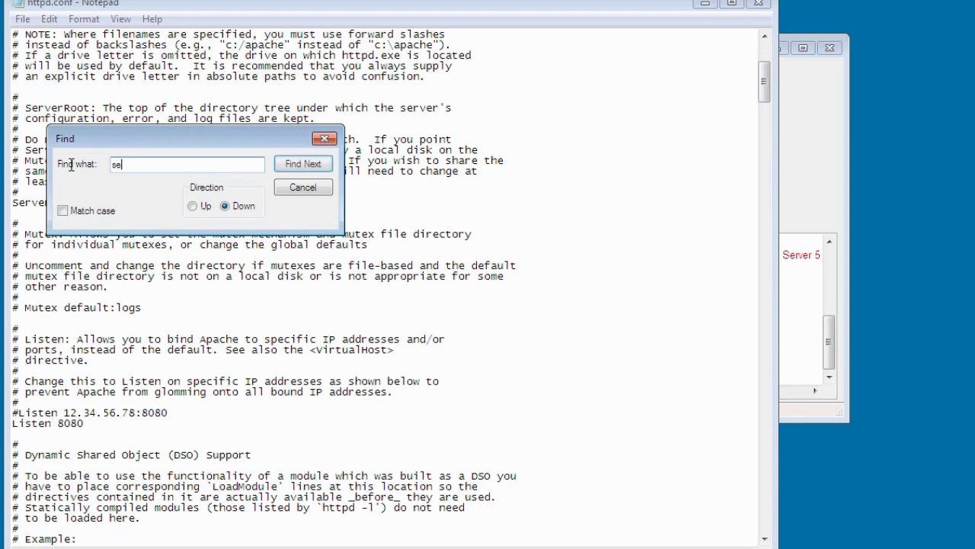
text(rver)
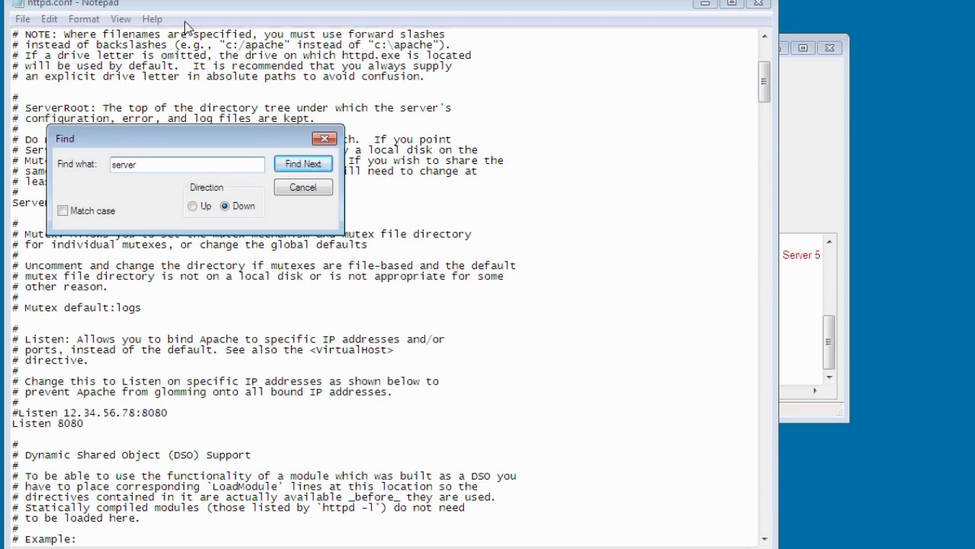
click(315, 164)
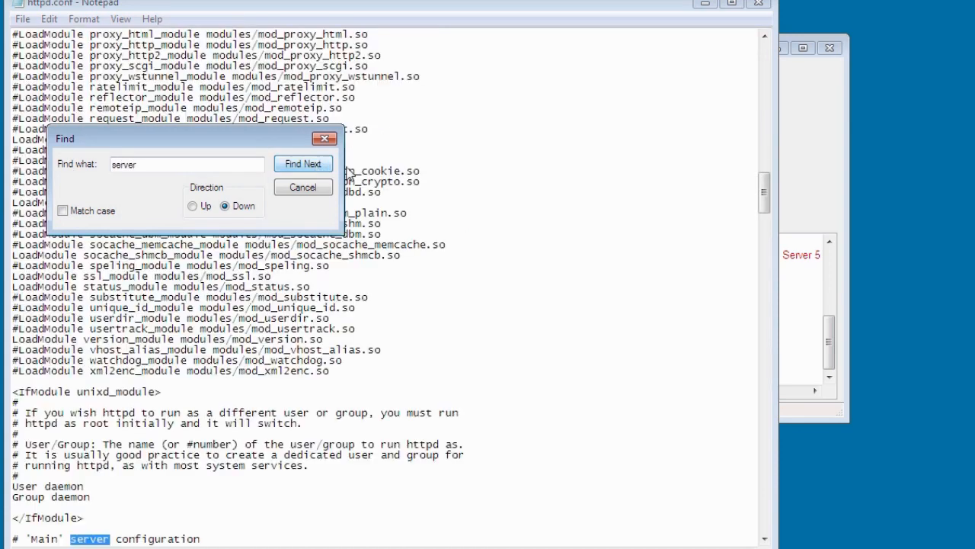
drag(764, 191, 768, 220)
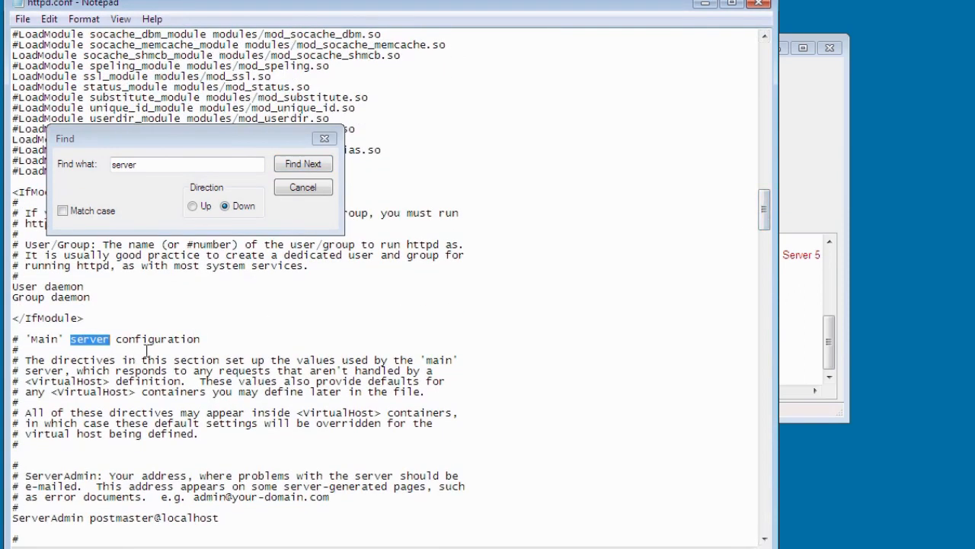
Step: Find the "servername" directive, set it to localhost:8080, and close httpd.conf with the changes saved
click(154, 167)
text(name)
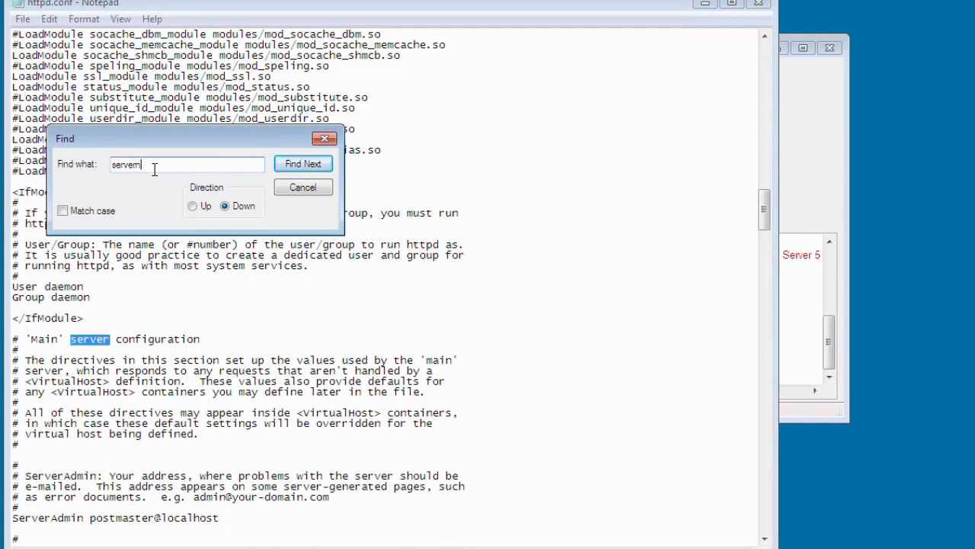
click(309, 164)
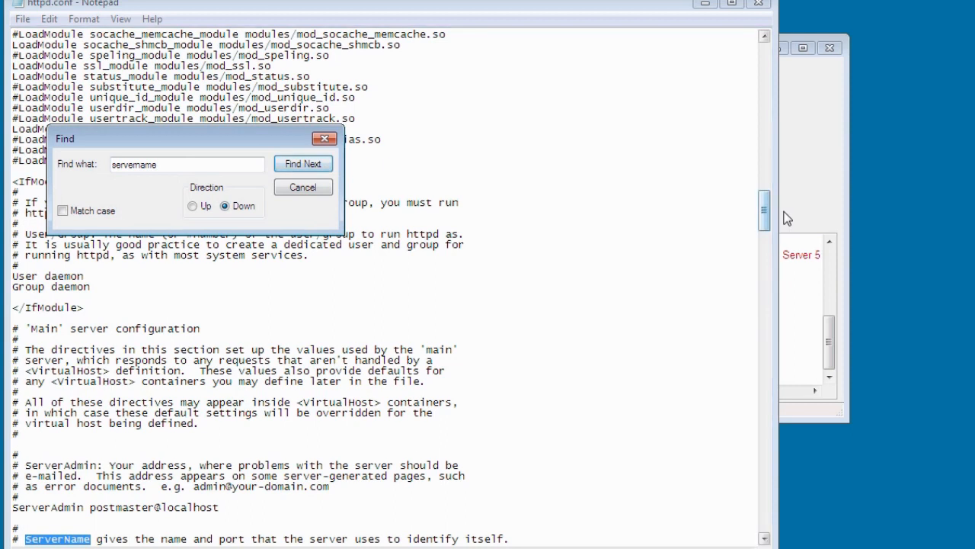
drag(768, 221, 770, 235)
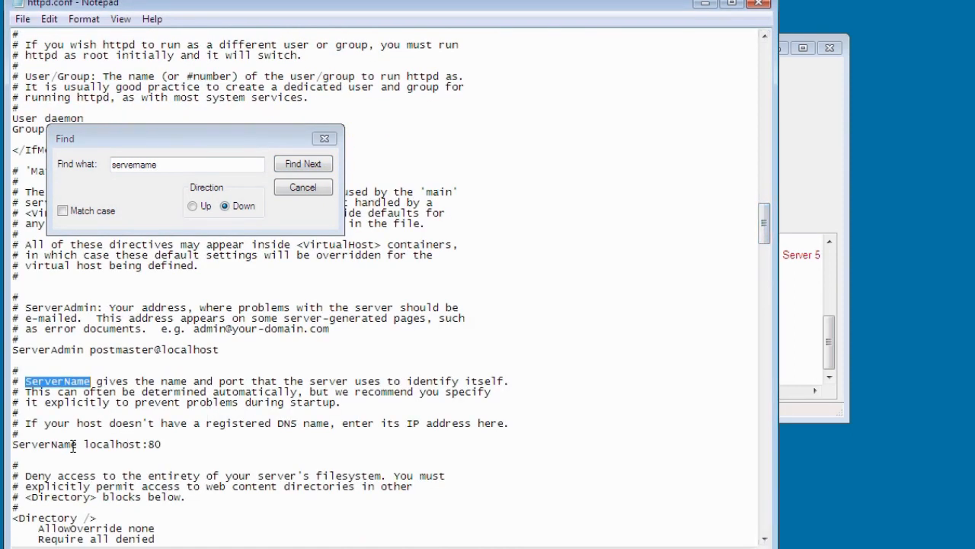
click(162, 444)
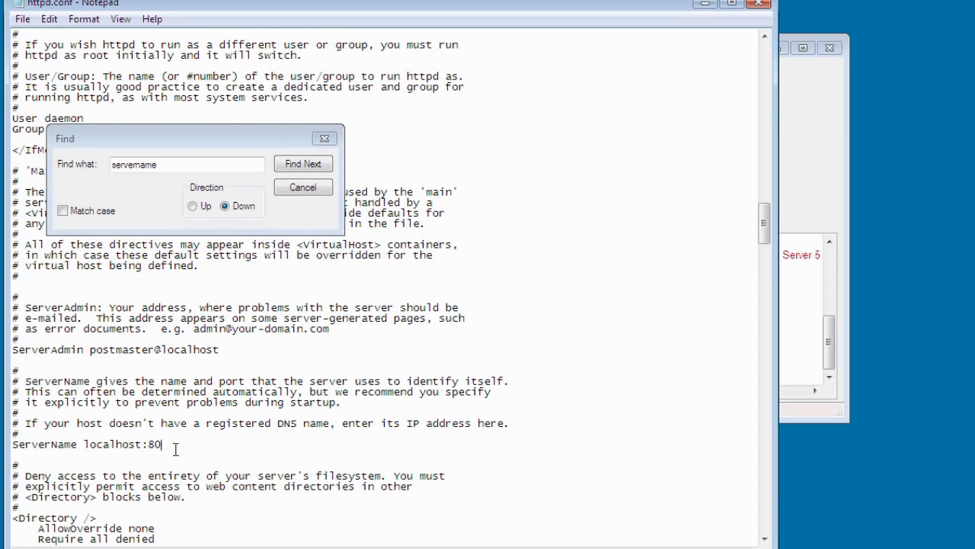
text(80)
click(324, 140)
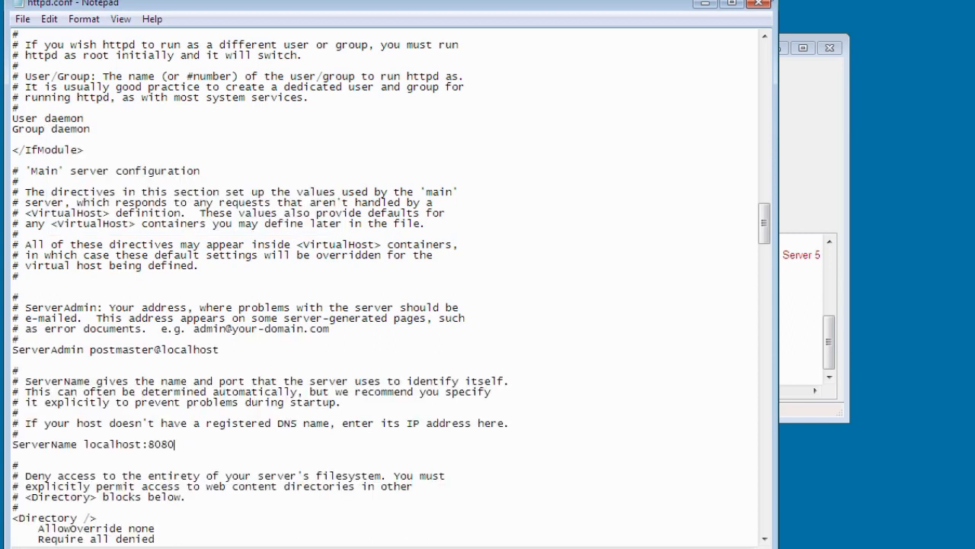
click(759, 6)
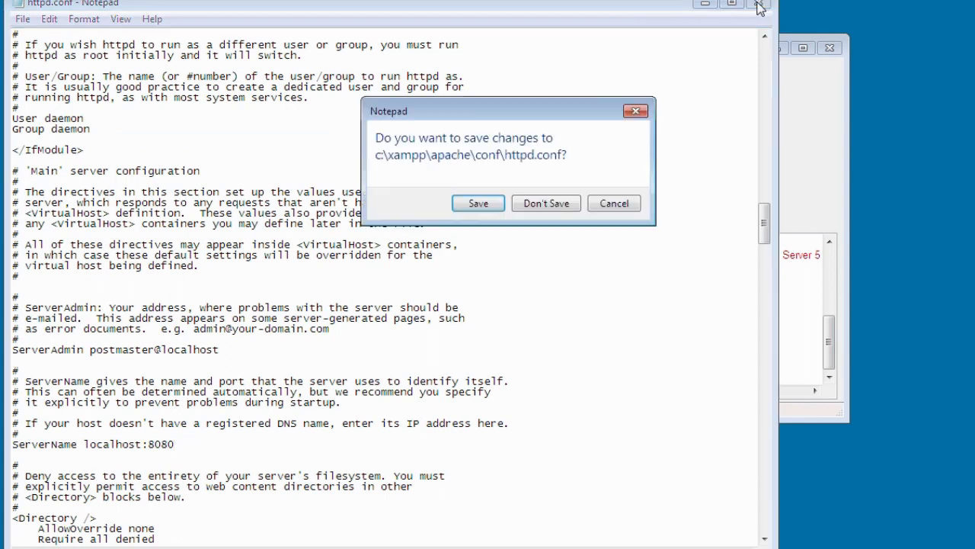
click(464, 205)
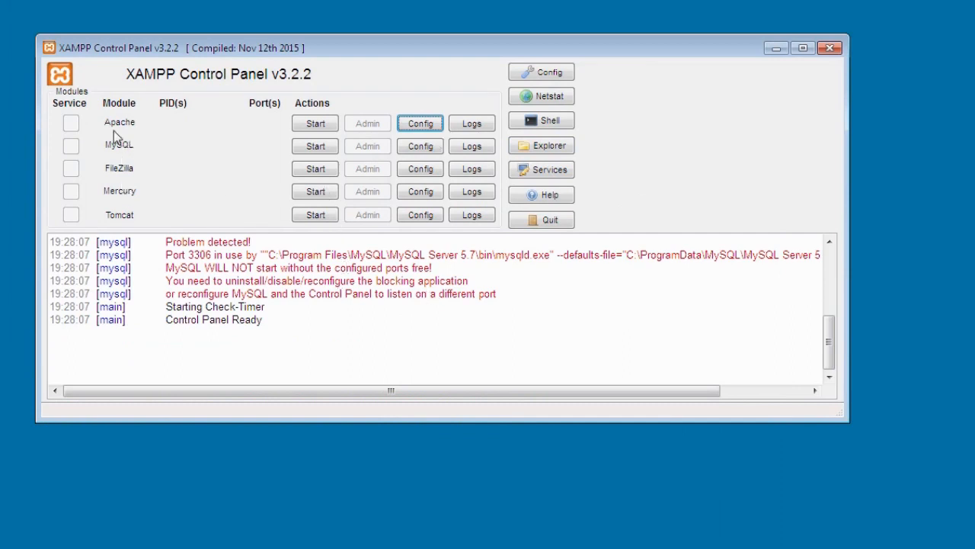
Step: Start the Apache module and allow Apache HTTP Server through the firewall on private networks
click(318, 128)
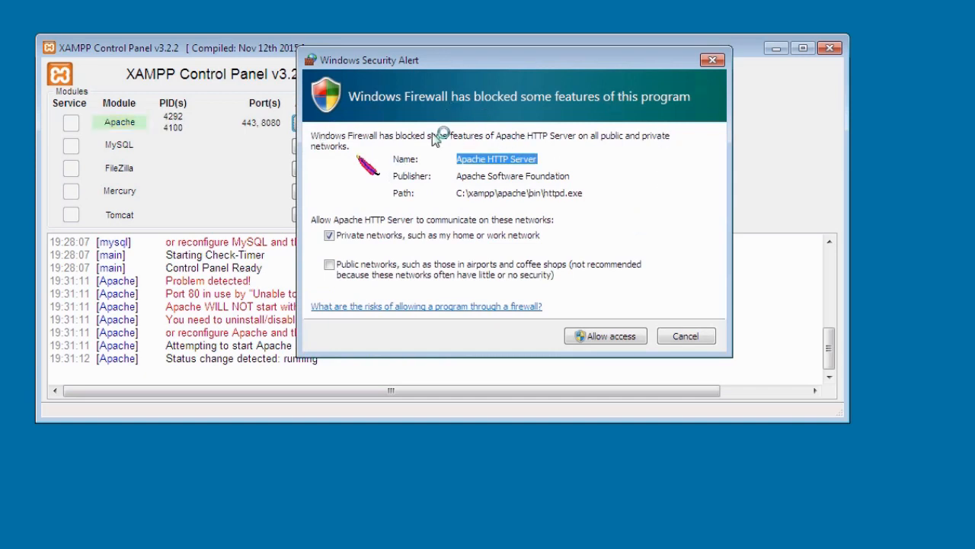
click(602, 342)
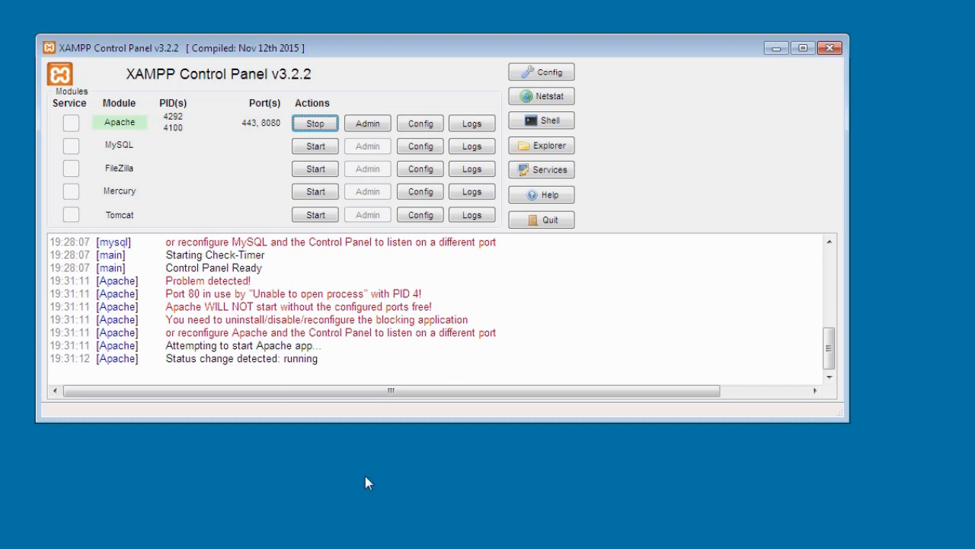
Step: Reopen Apache's httpd.conf and review its contents further down the file
click(421, 125)
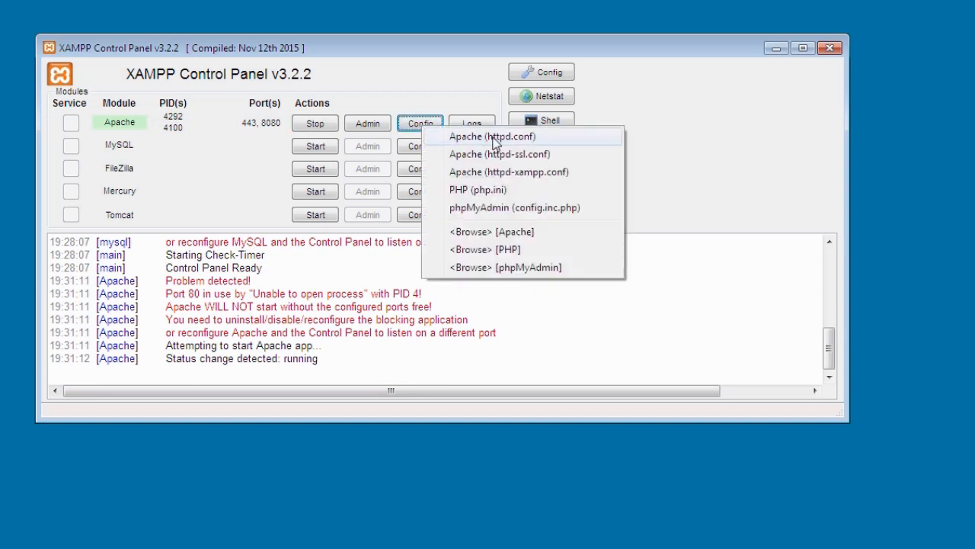
click(493, 139)
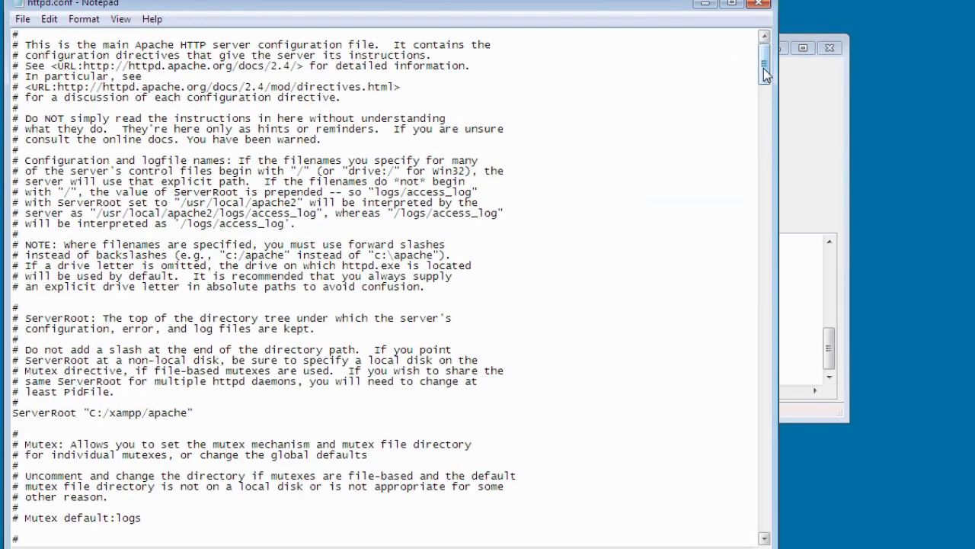
drag(764, 74, 764, 267)
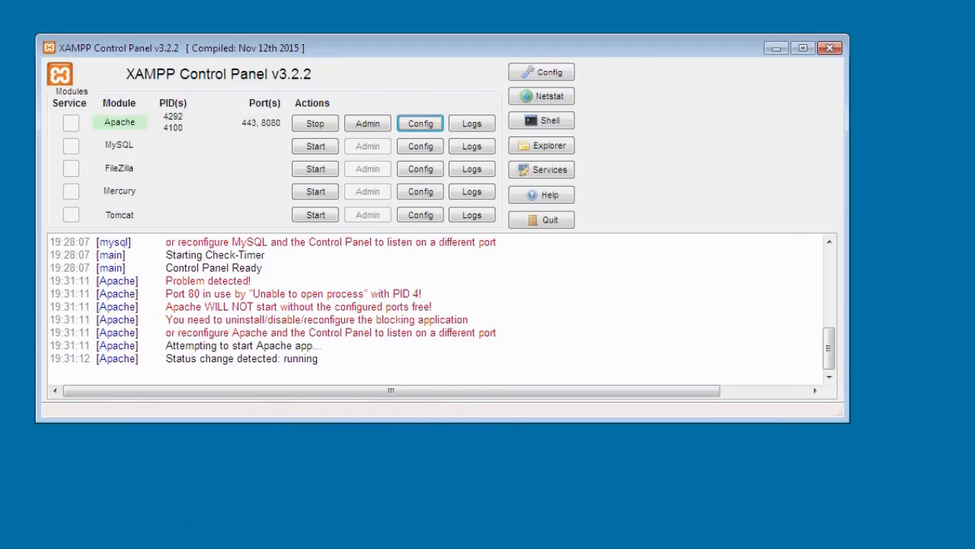
Step: Open the xampp folder on Local Disk (C:) and look through it for the htdocs folder
key(super)
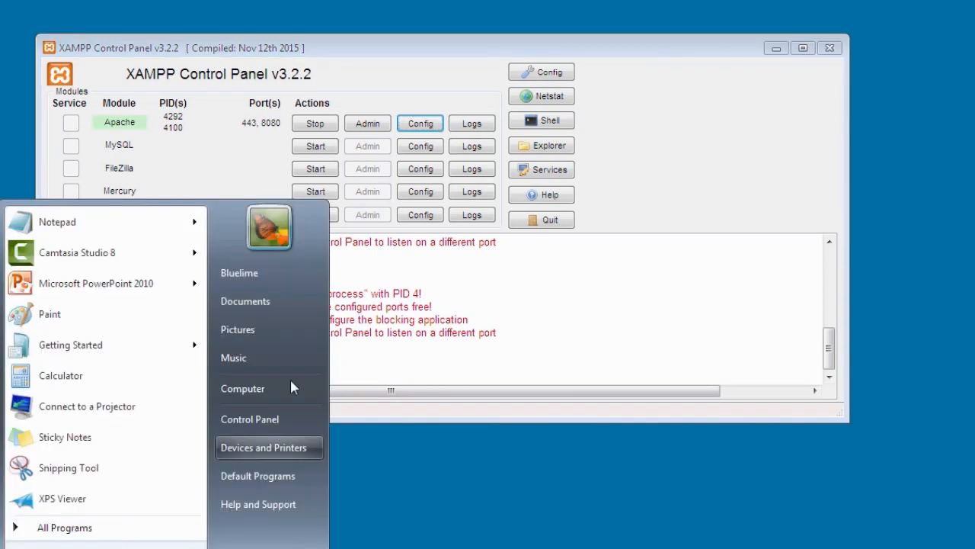
click(267, 389)
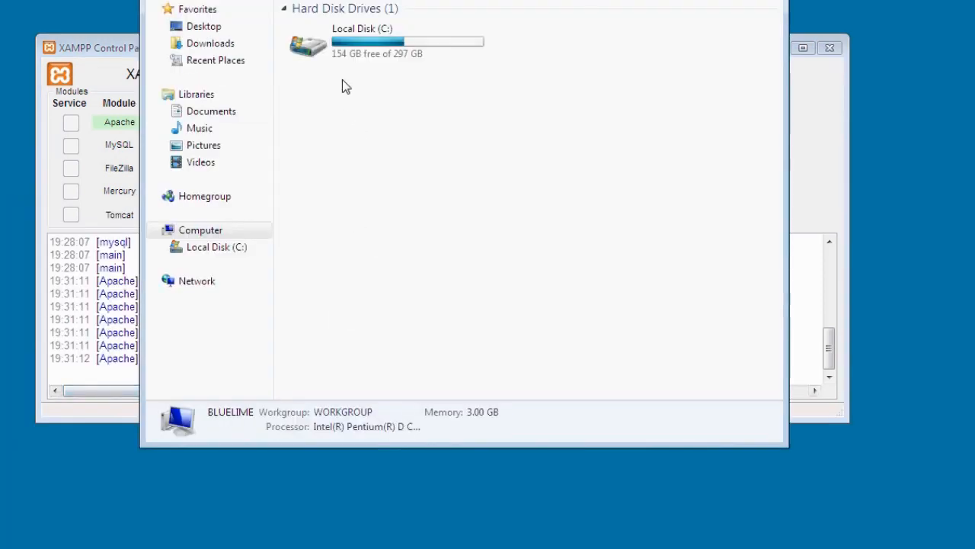
double_click(351, 50)
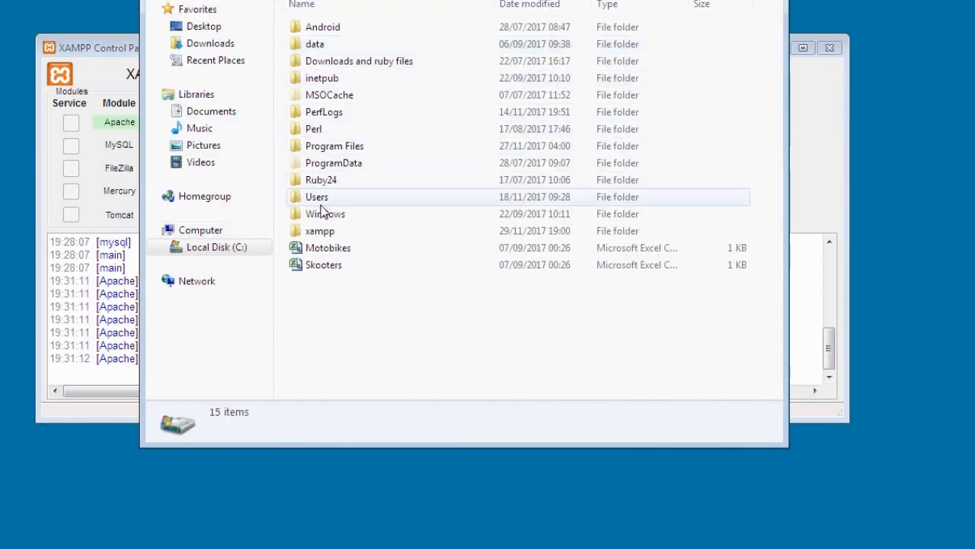
double_click(325, 231)
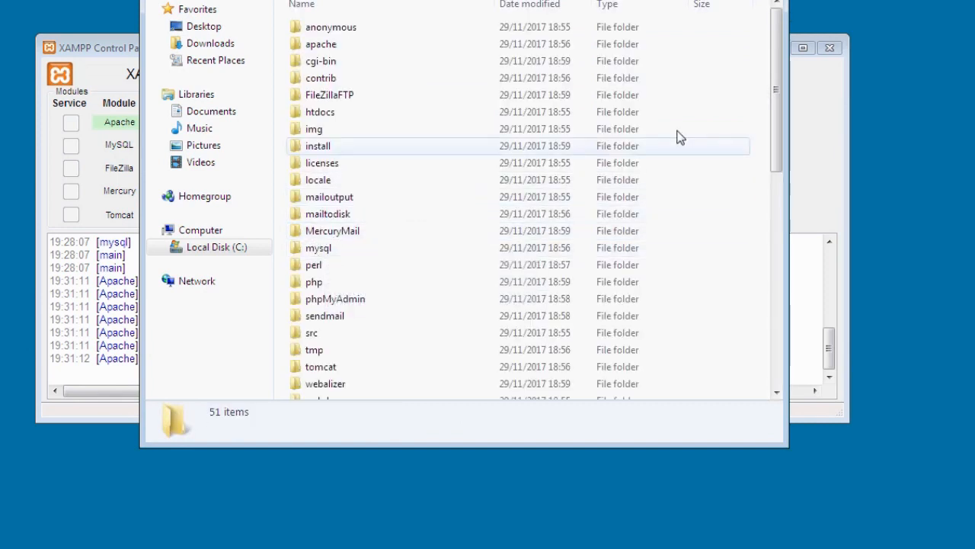
drag(778, 150, 779, 170)
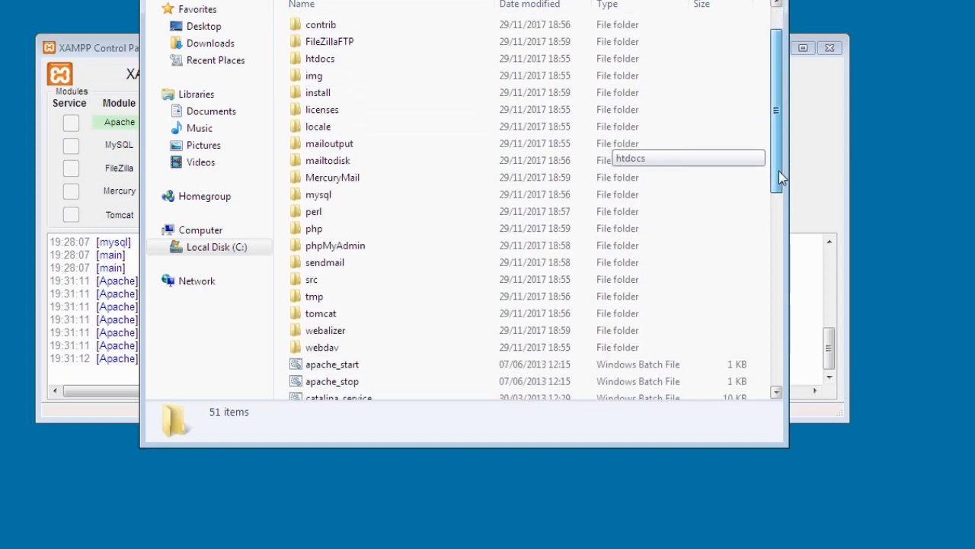
drag(778, 172, 806, 136)
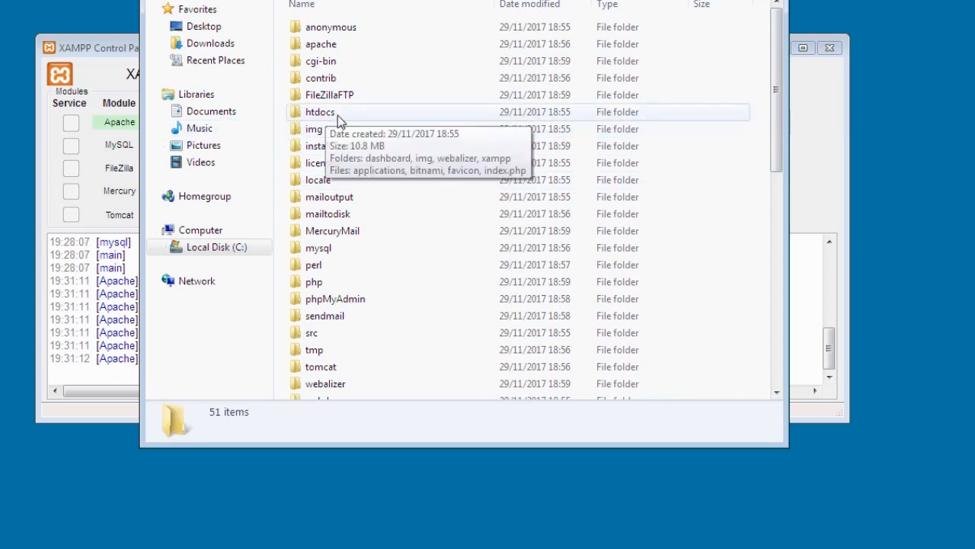
Step: Create a desktop shortcut to the htdocs folder and move it to a free spot on the desktop
right_click(319, 115)
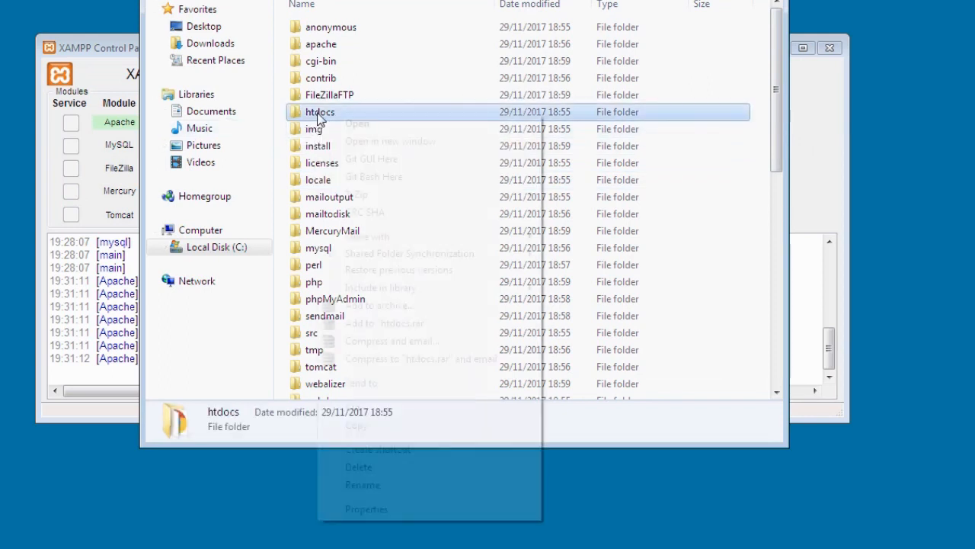
mouse_move(433, 381)
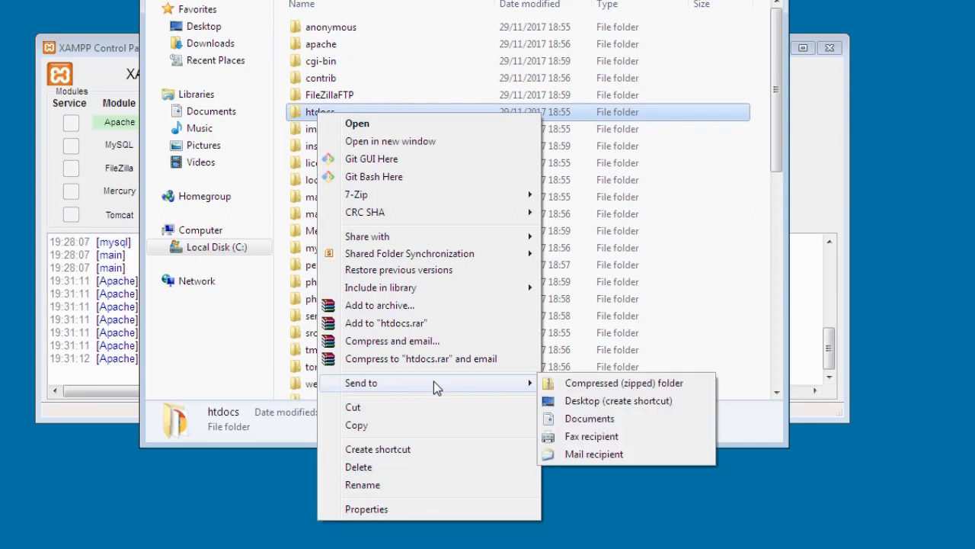
click(602, 404)
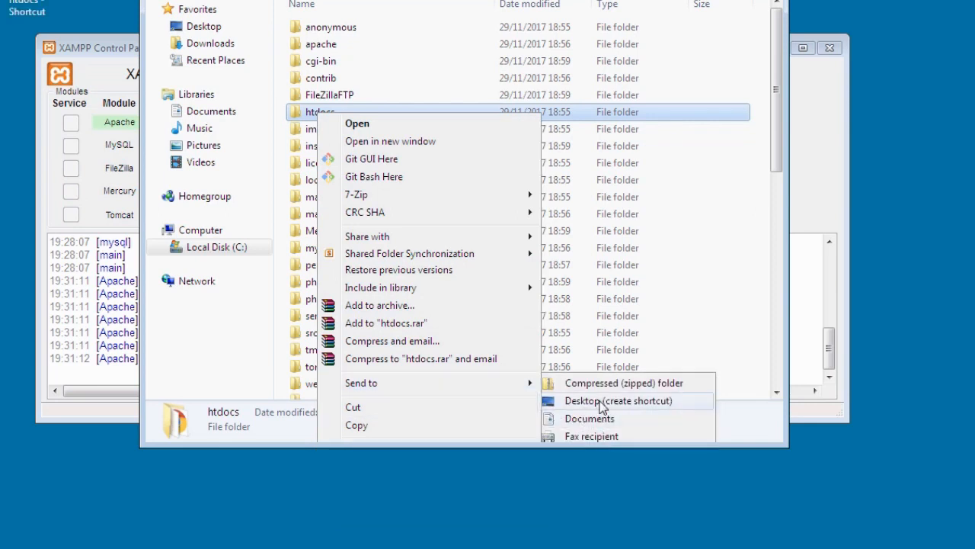
click(769, 0)
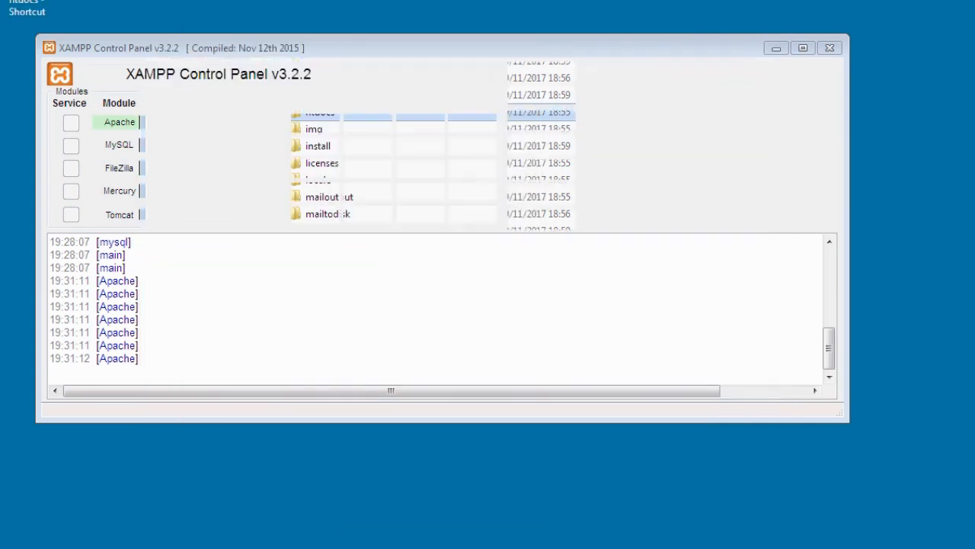
drag(28, 3, 936, 232)
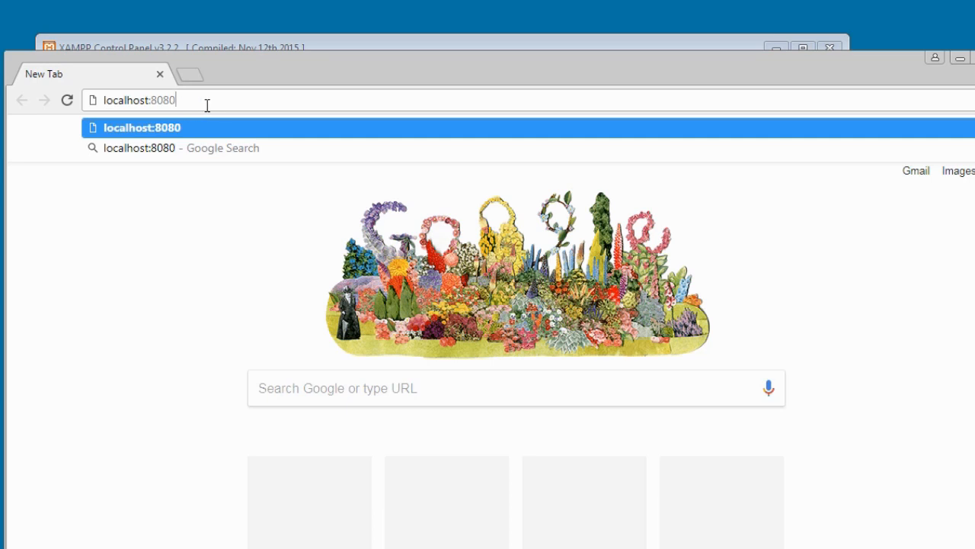
Step: Load localhost:8080 in the Chrome browser to test the Apache server
key(Return)
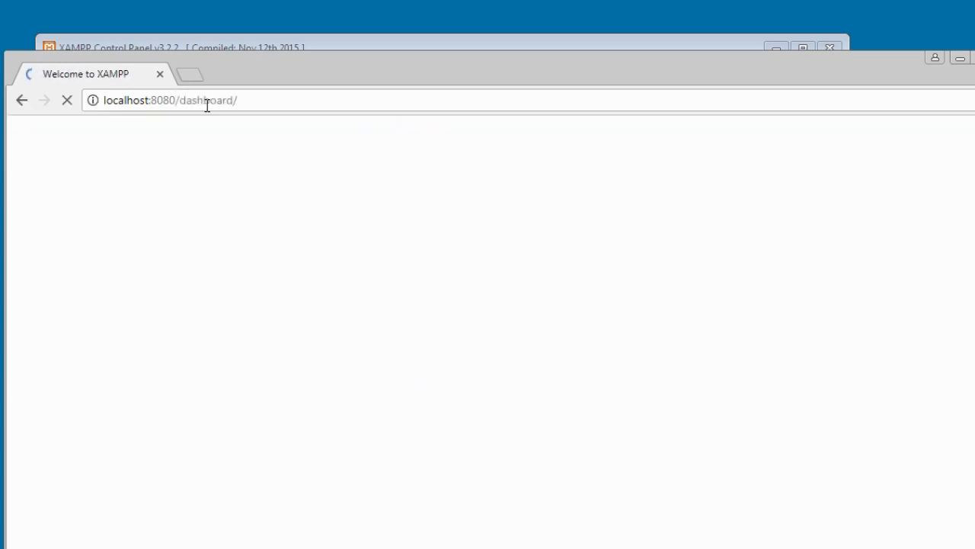